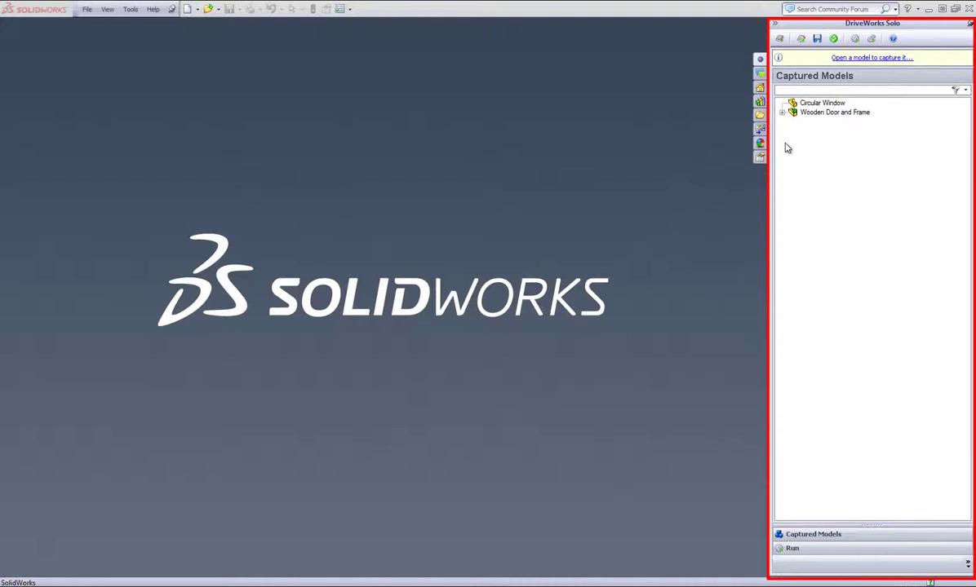
# Step: Expand the Wooden Door and Frame captured model and its Door Assembly
pyautogui.click(781, 113)
pyautogui.click(792, 122)
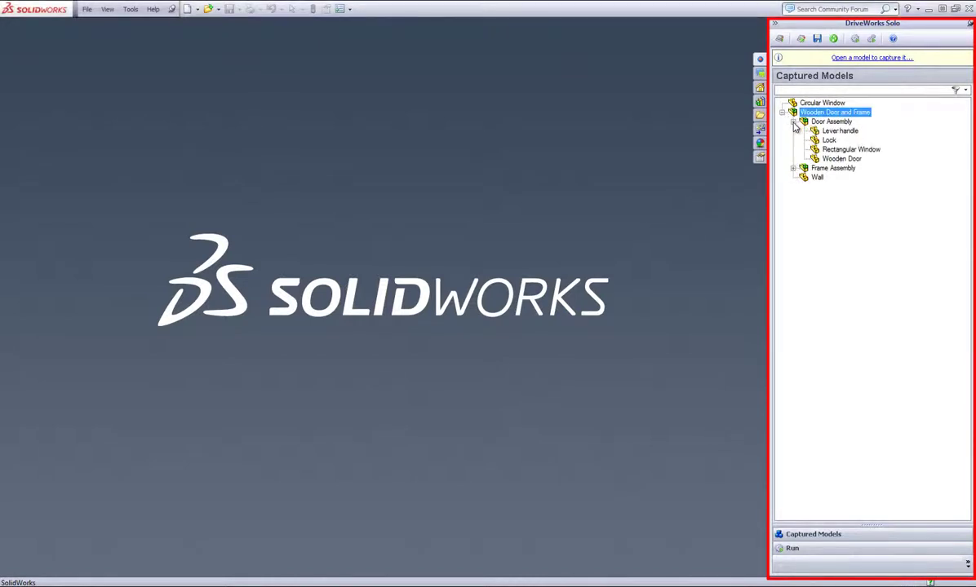
# Step: Open the Wooden Door part, capture its DWMaterial custom property, and close the part
pyautogui.doubleClick(825, 158)
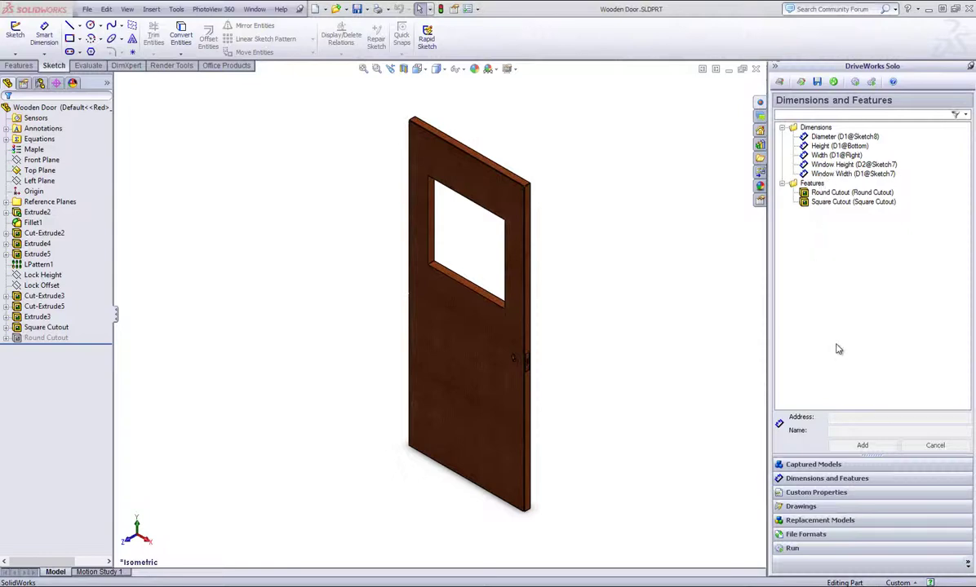
pyautogui.click(833, 492)
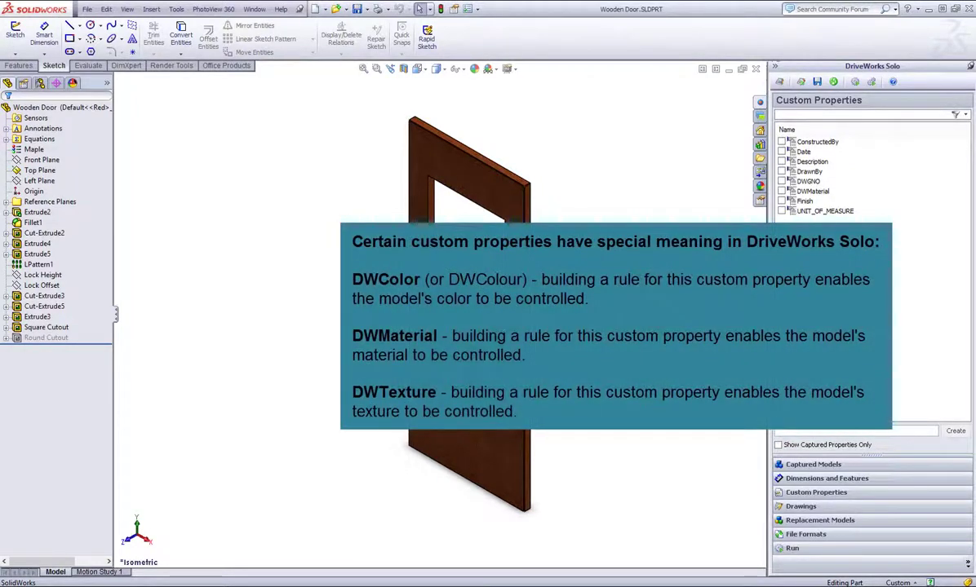
pyautogui.click(781, 191)
pyautogui.click(755, 69)
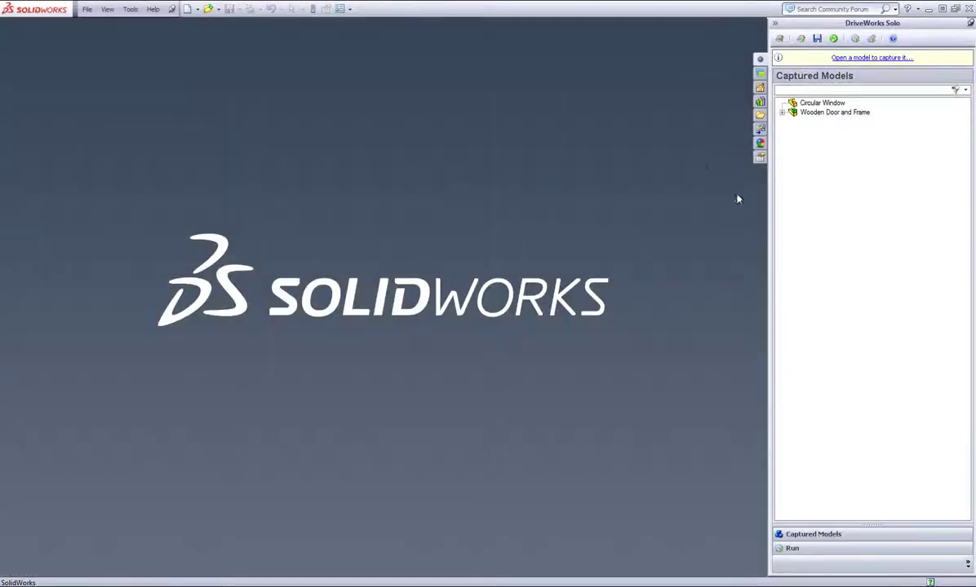
# Step: Open the DriveWorks project's Model Rules with all components selected in the tree
pyautogui.click(801, 38)
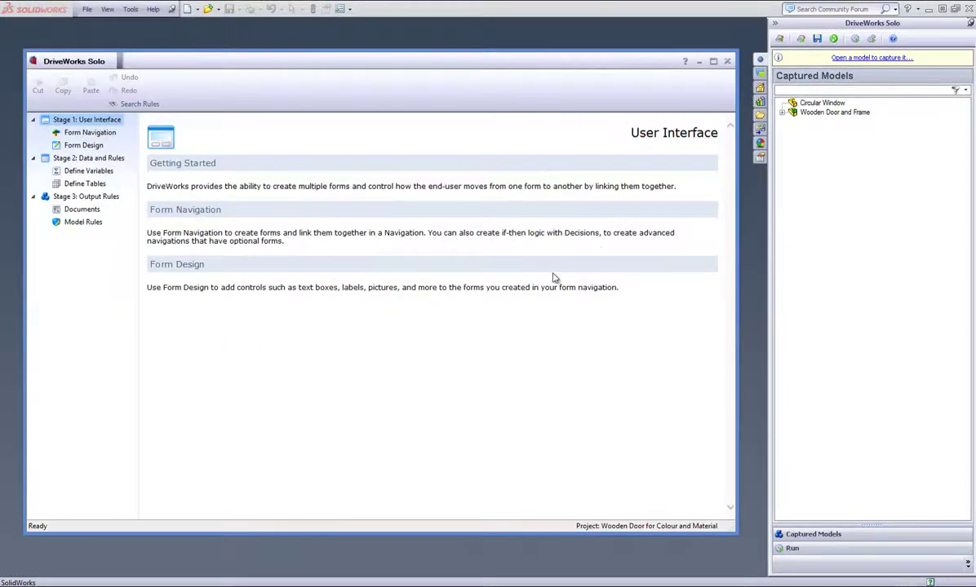
pyautogui.click(83, 222)
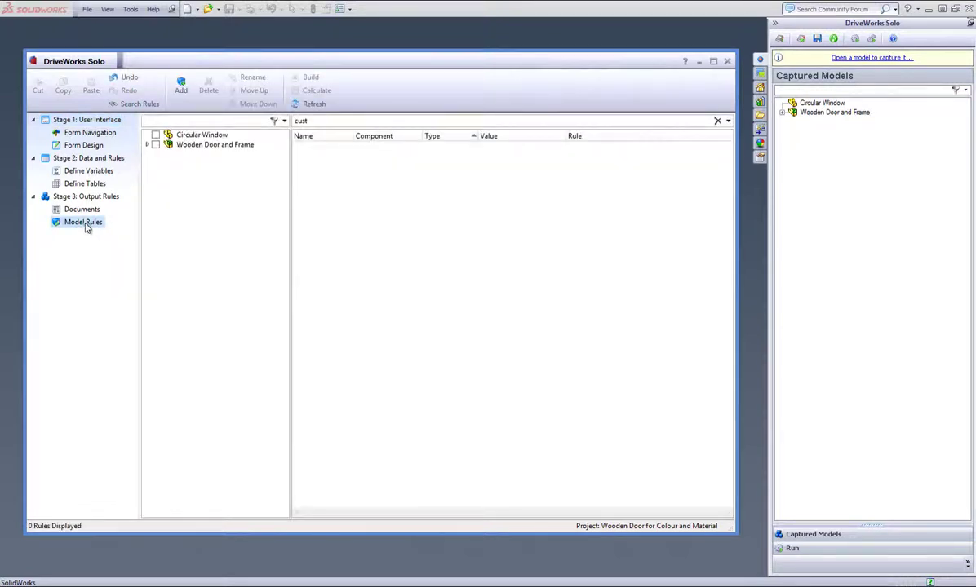
pyautogui.rightClick(219, 218)
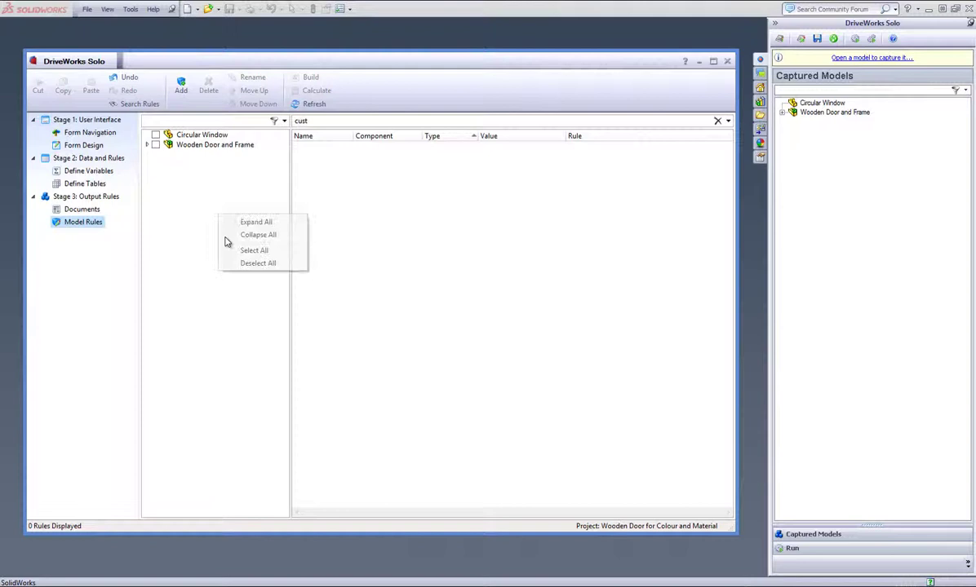
pyautogui.click(245, 249)
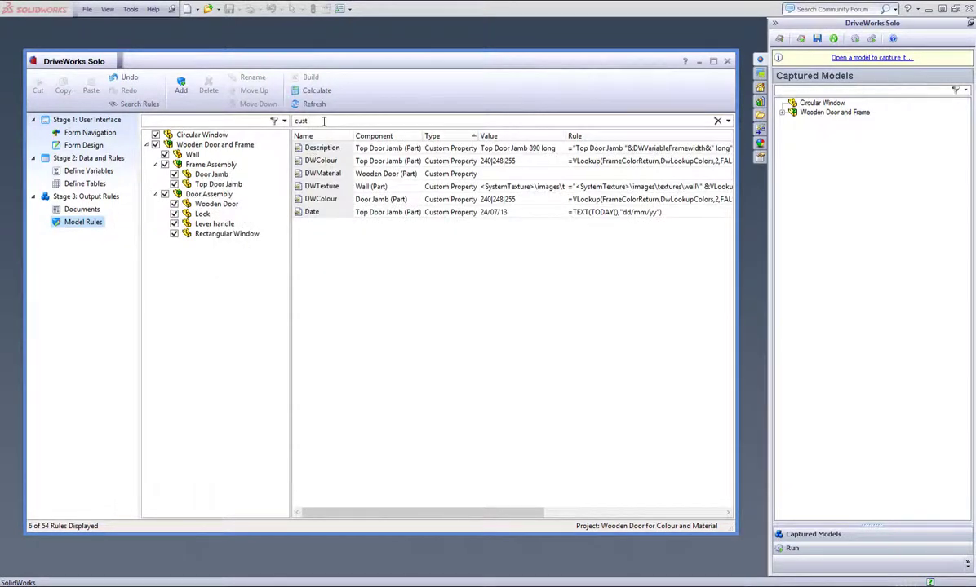
# Step: Filter the rules by 'custo' and inspect the still-empty DWMaterial rule
pyautogui.doubleClick(323, 121)
pyautogui.write('cus')
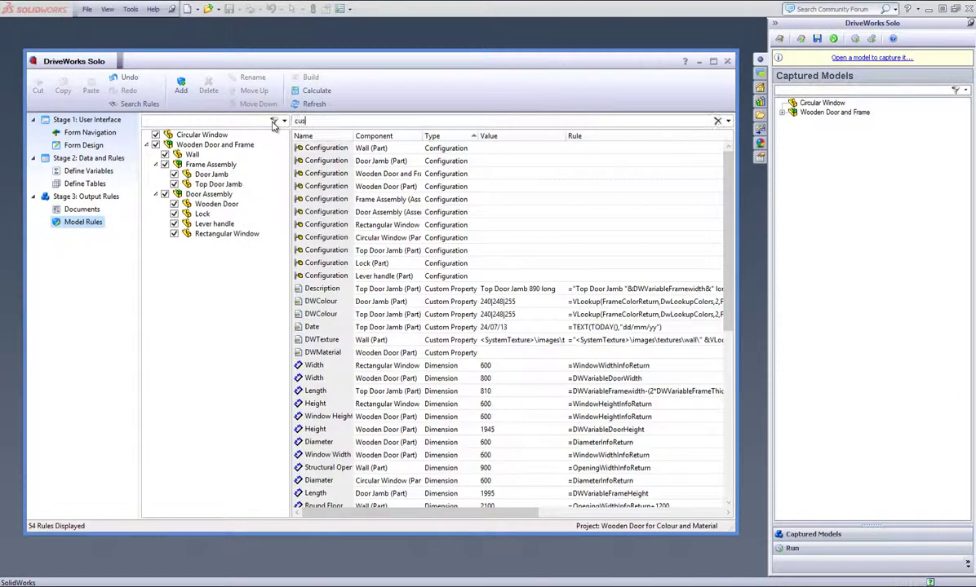
pyautogui.write('to')
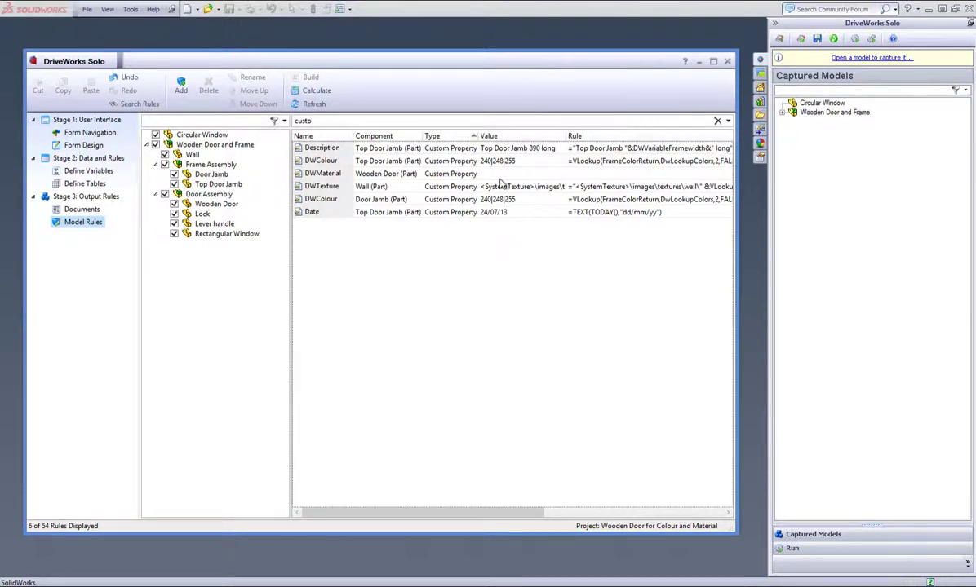
pyautogui.doubleClick(471, 174)
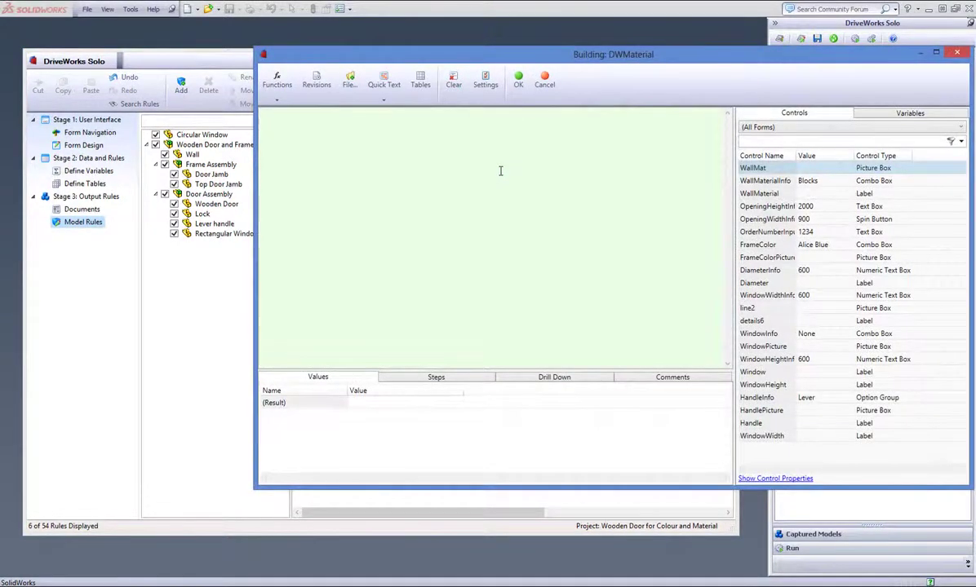
pyautogui.click(518, 80)
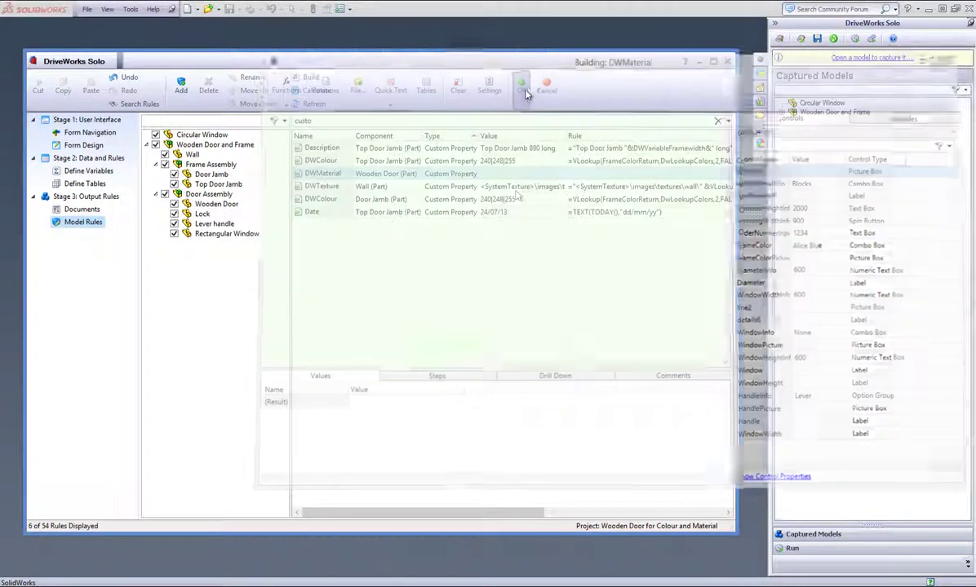
# Step: Add a list box named DoorMaterial to the form, placed below Frame Color
pyautogui.click(79, 145)
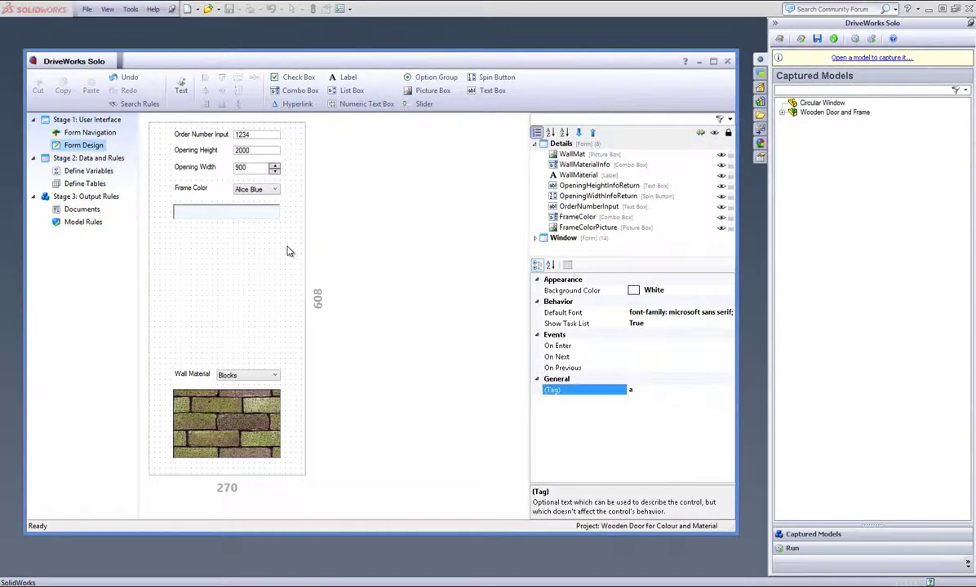
pyautogui.click(349, 92)
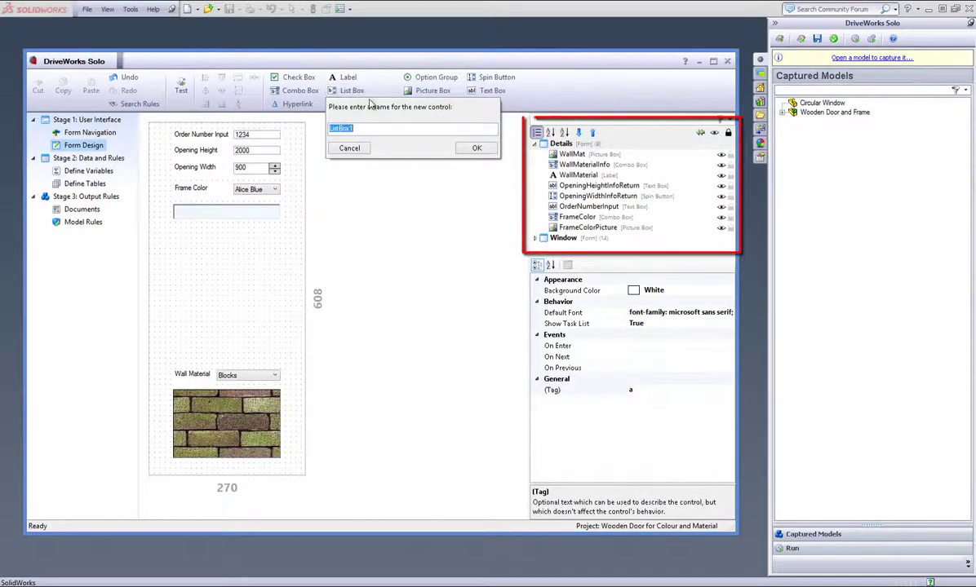
pyautogui.write('DoorMaterial')
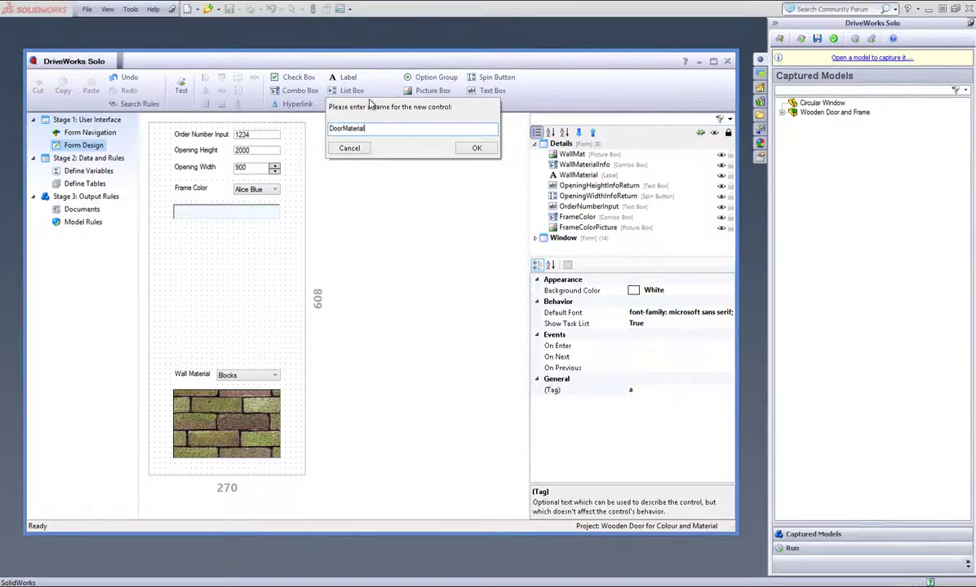
pyautogui.click(475, 149)
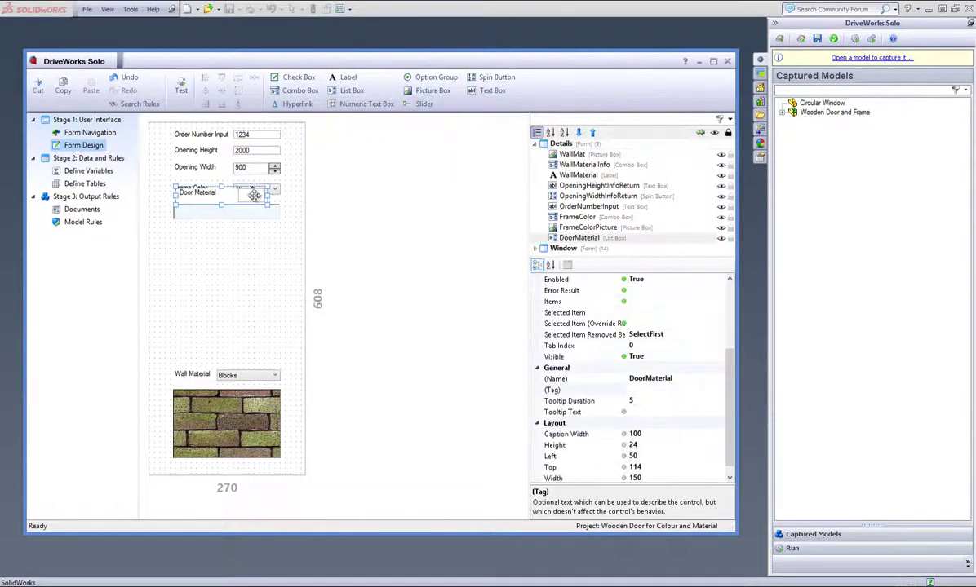
pyautogui.moveTo(259, 200); pyautogui.dragTo(228, 283)
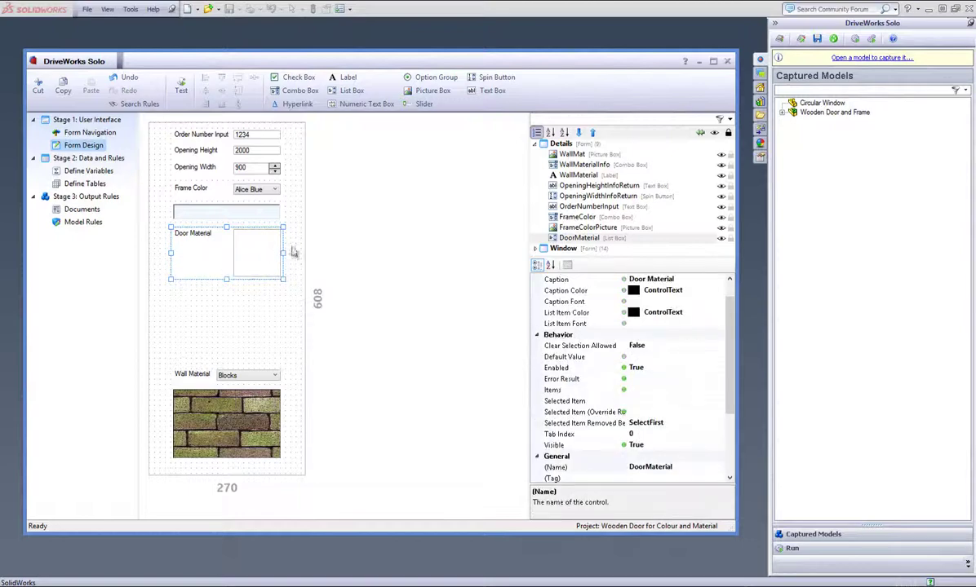
# Step: Set the DoorMaterial Items rule to a List of Oak, Pine, Beech, Maple and Mahogany
pyautogui.click(677, 390)
pyautogui.click(719, 391)
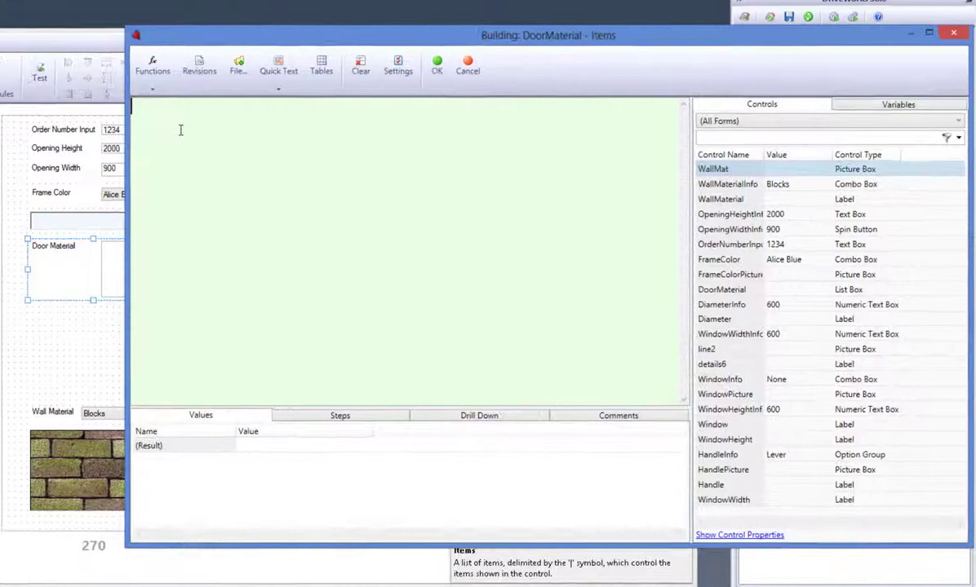
pyautogui.click(104, 86)
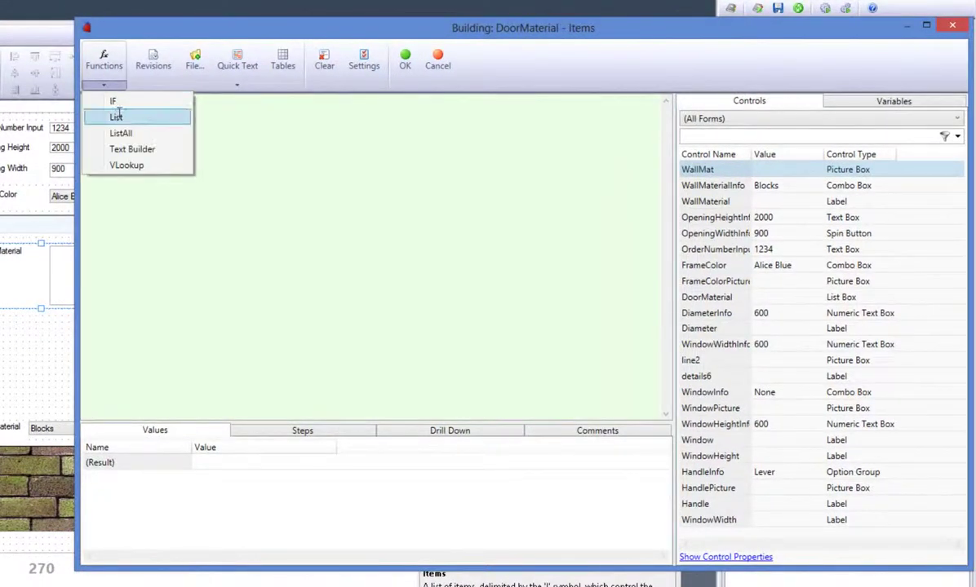
pyautogui.click(114, 113)
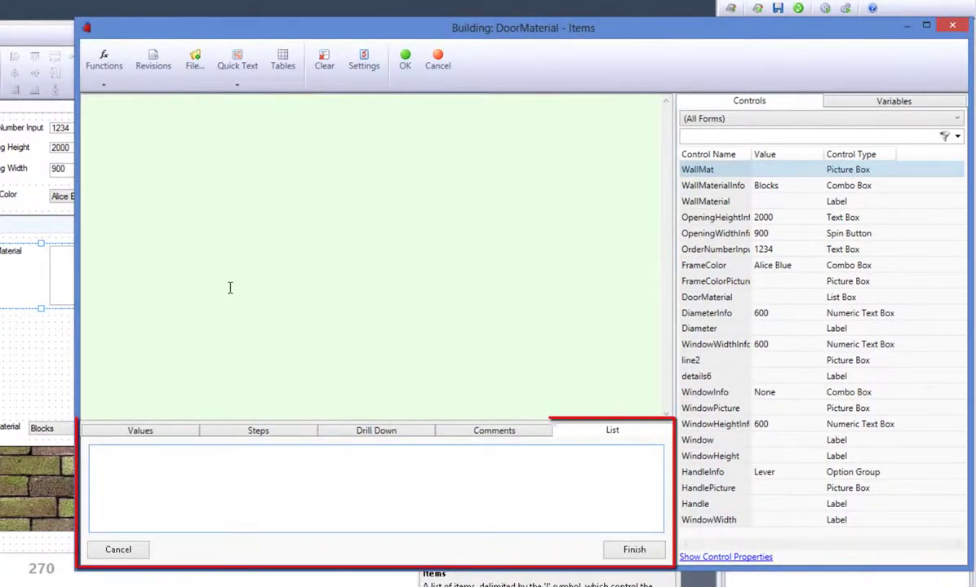
pyautogui.write('Oak')
pyautogui.press('Return')
pyautogui.write('P')
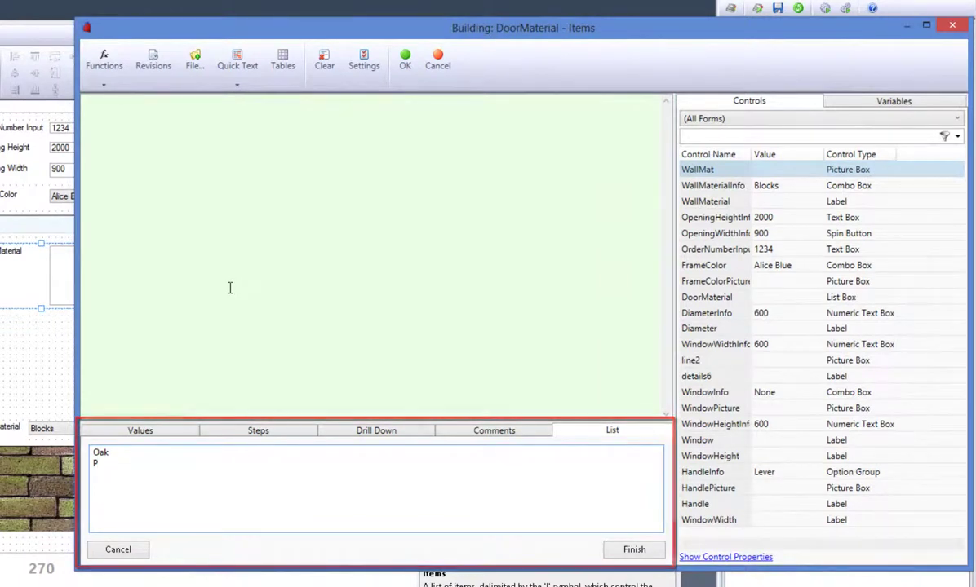
pyautogui.write('ine')
pyautogui.press('Return')
pyautogui.write('Beech')
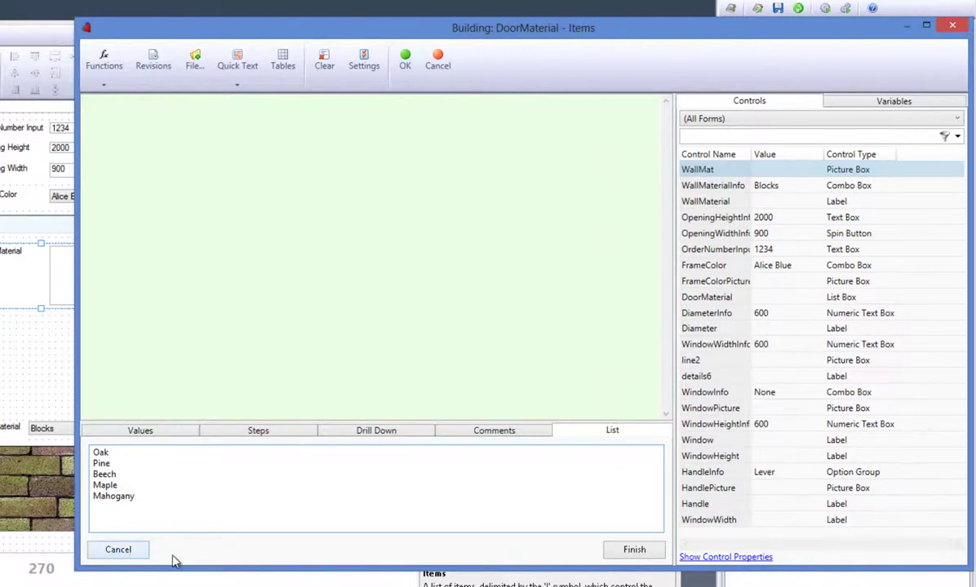
pyautogui.click(624, 550)
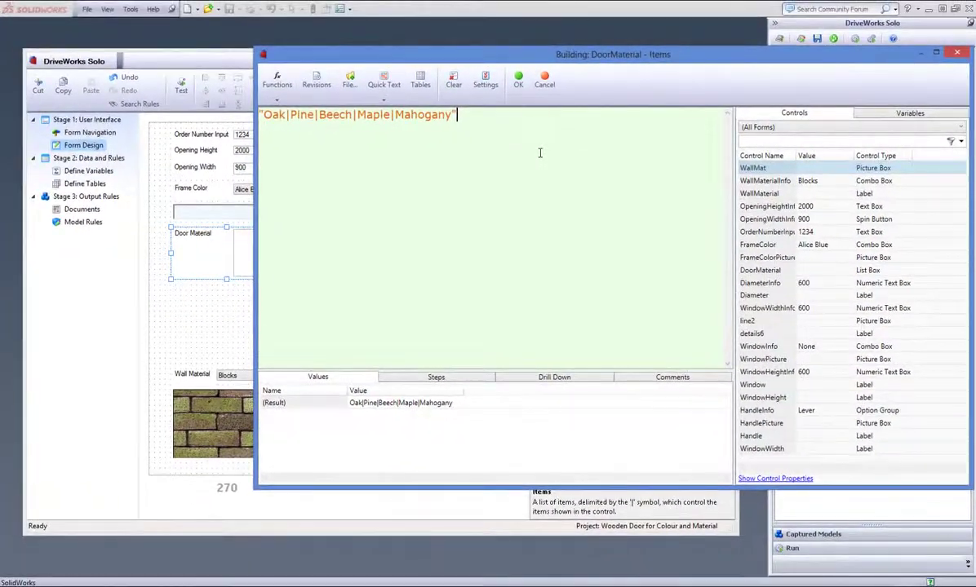
pyautogui.click(518, 80)
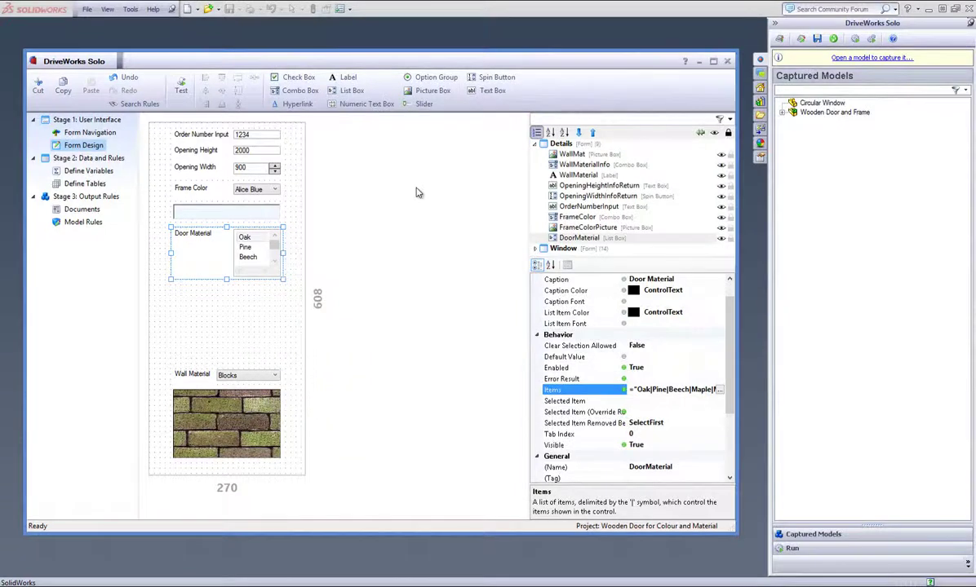
# Step: Test the form by picking Beech and then Mahogany in the Door Material list
pyautogui.click(181, 85)
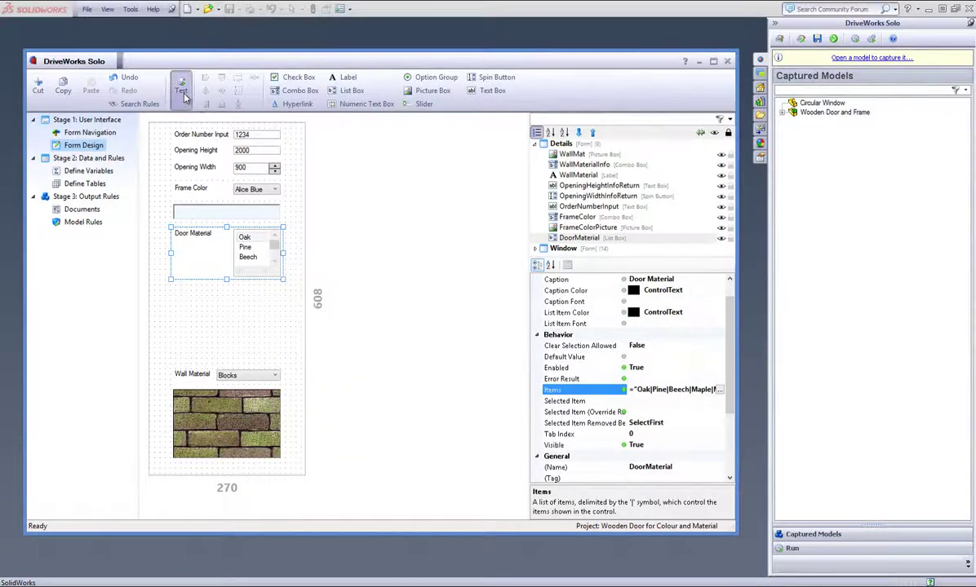
pyautogui.click(251, 257)
pyautogui.scroll(-1, 274, 262)
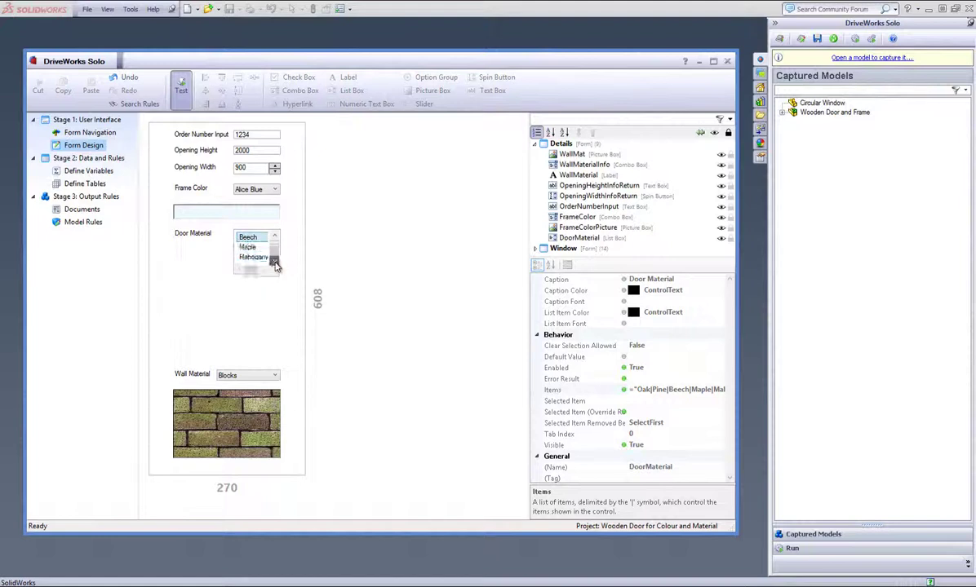
pyautogui.click(253, 257)
# Step: Leave test mode and make the Door Material list tall enough to show all five woods
pyautogui.click(181, 88)
pyautogui.click(253, 244)
pyautogui.moveTo(280, 276); pyautogui.dragTo(245, 287)
# Step: Add a picture box named MaterialPicture between the Door Material list and Wall Material
pyautogui.click(303, 194)
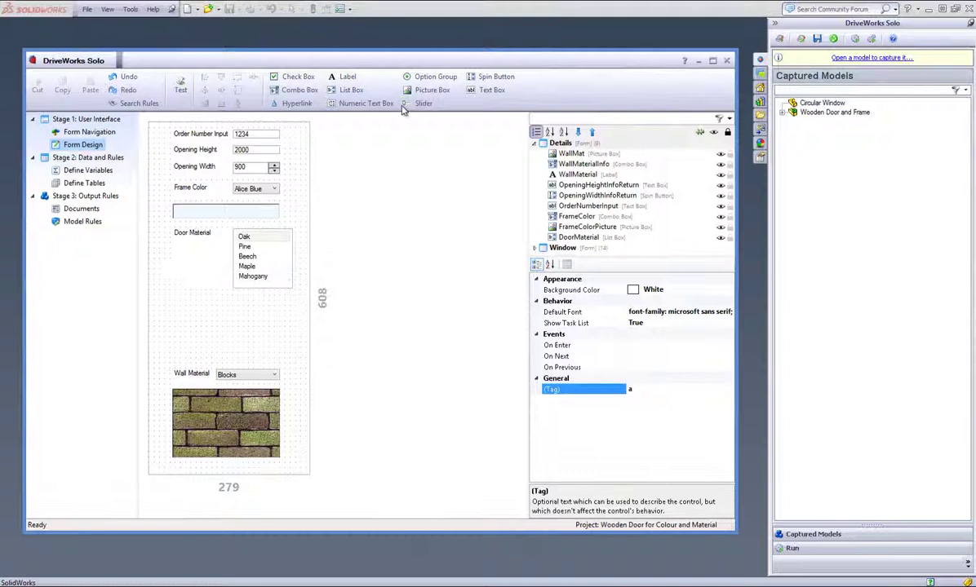
pyautogui.write('MaterialPicture')
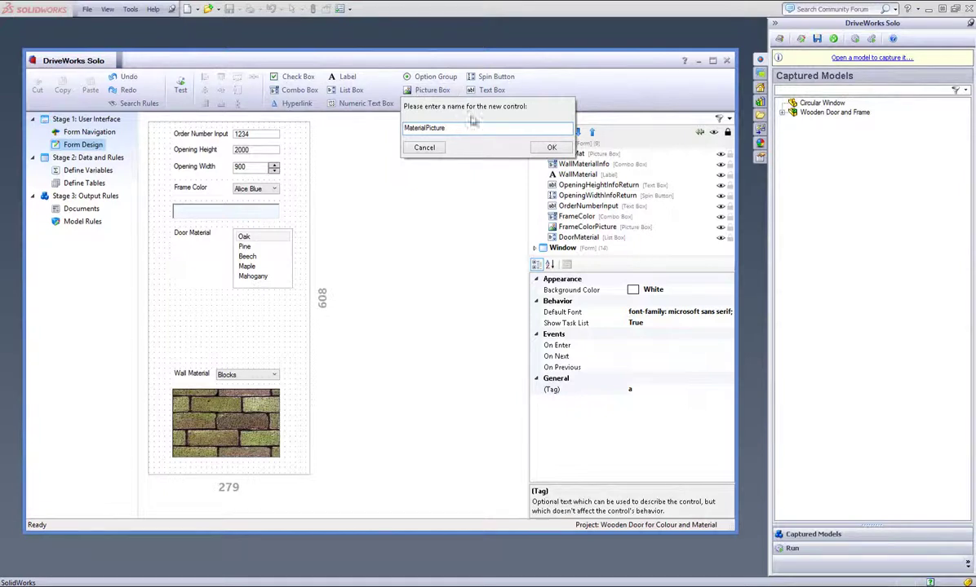
pyautogui.click(552, 147)
pyautogui.moveTo(196, 244); pyautogui.dragTo(289, 359)
pyautogui.click(680, 356)
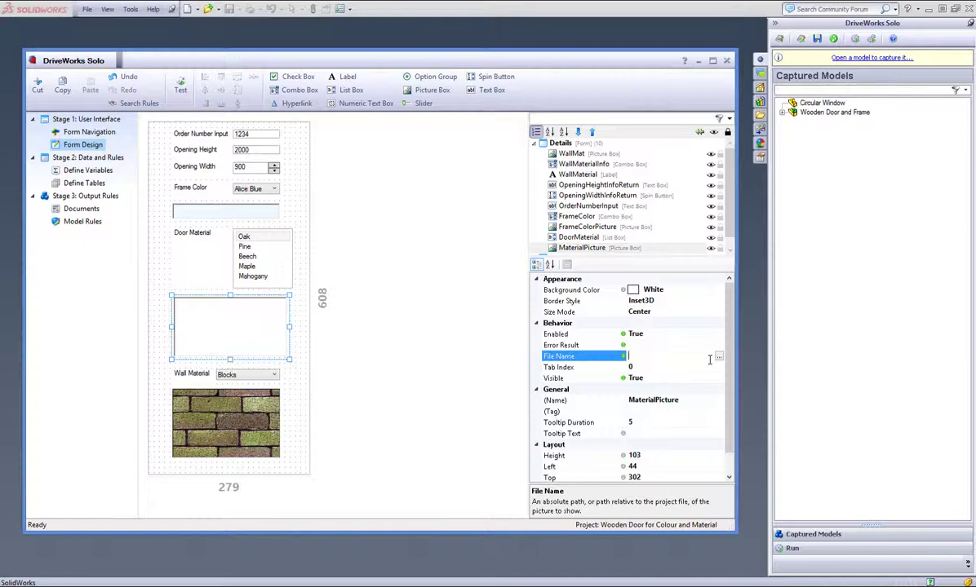
# Step: Insert the Content\Material\Beech.bmp path into MaterialPicture's File Name rule
pyautogui.click(719, 359)
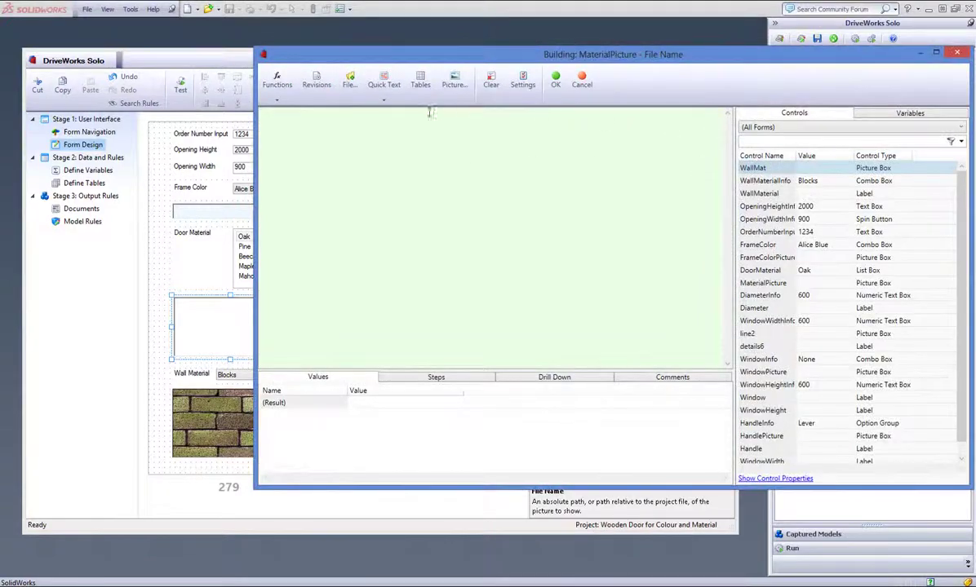
pyautogui.click(349, 94)
pyautogui.doubleClick(563, 226)
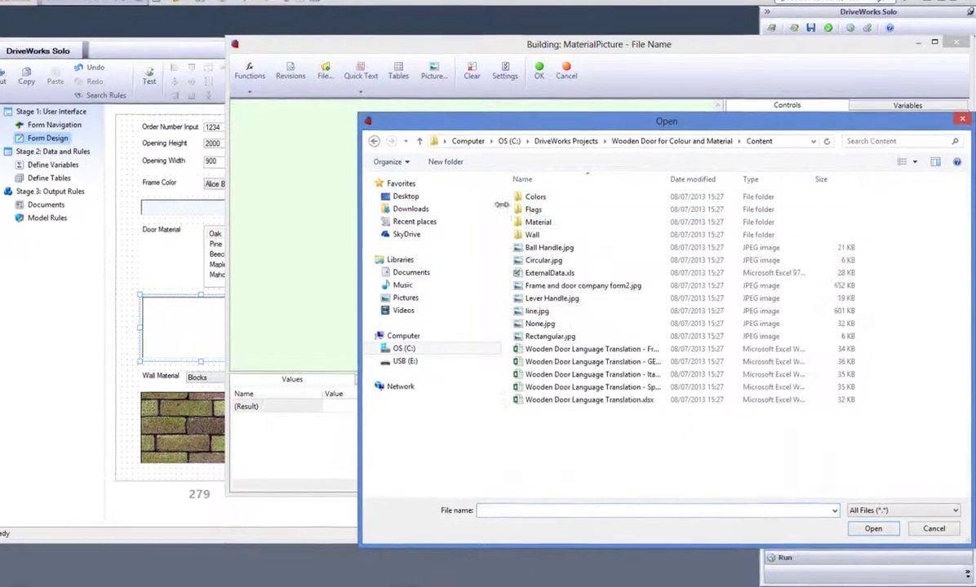
pyautogui.doubleClick(532, 221)
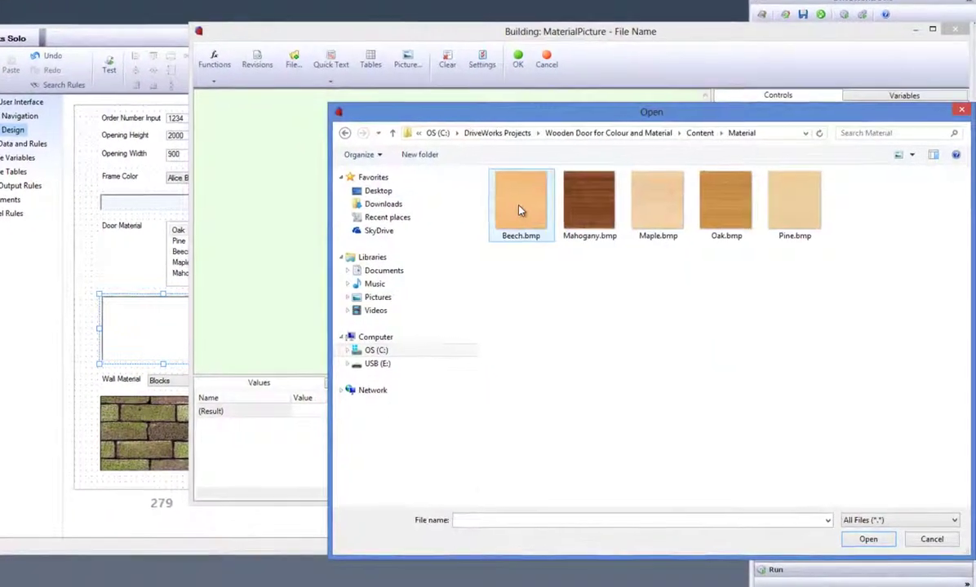
pyautogui.doubleClick(529, 216)
# Step: Replace Beech in the path with the DoorMaterialReturn control value
pyautogui.doubleClick(314, 94)
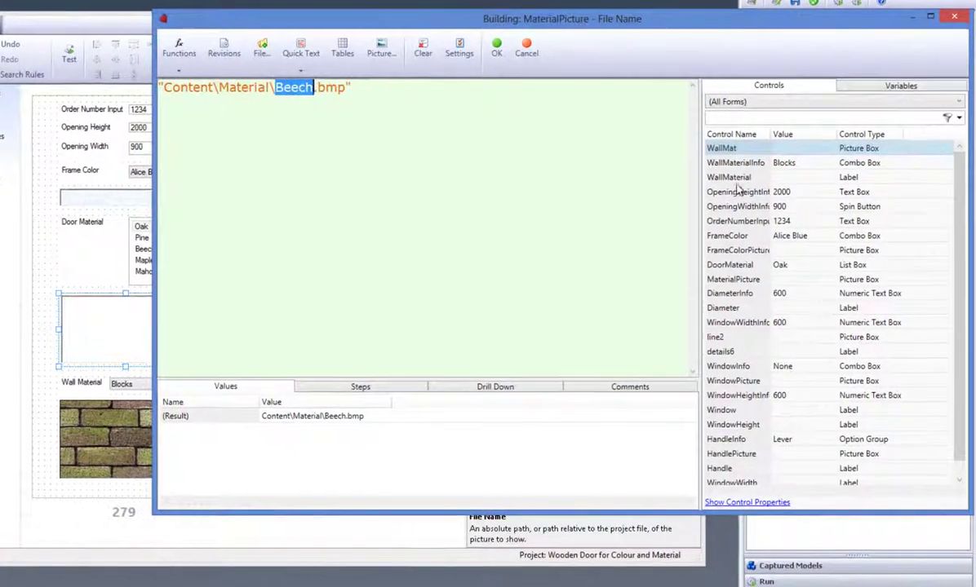
pyautogui.click(768, 119)
pyautogui.write('mater')
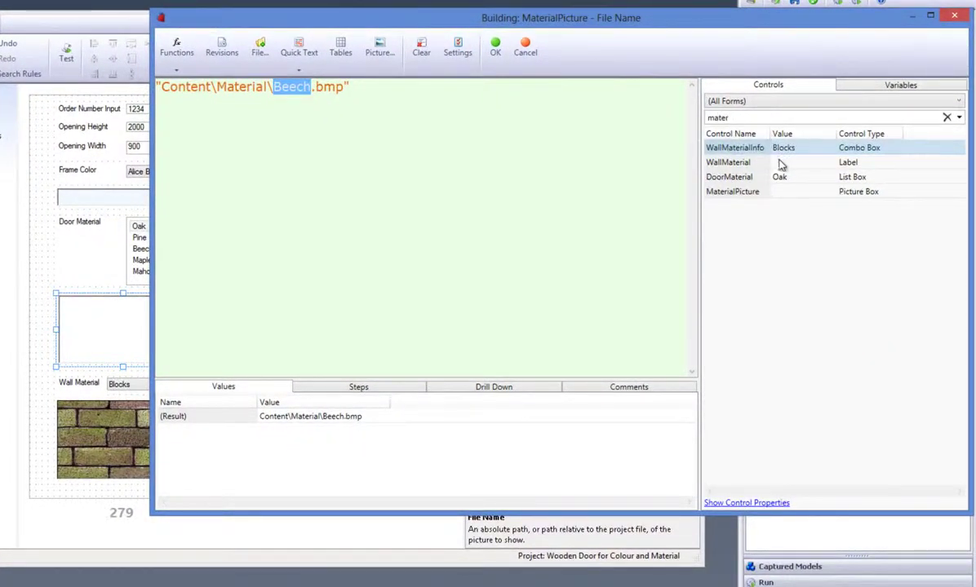
pyautogui.doubleClick(747, 178)
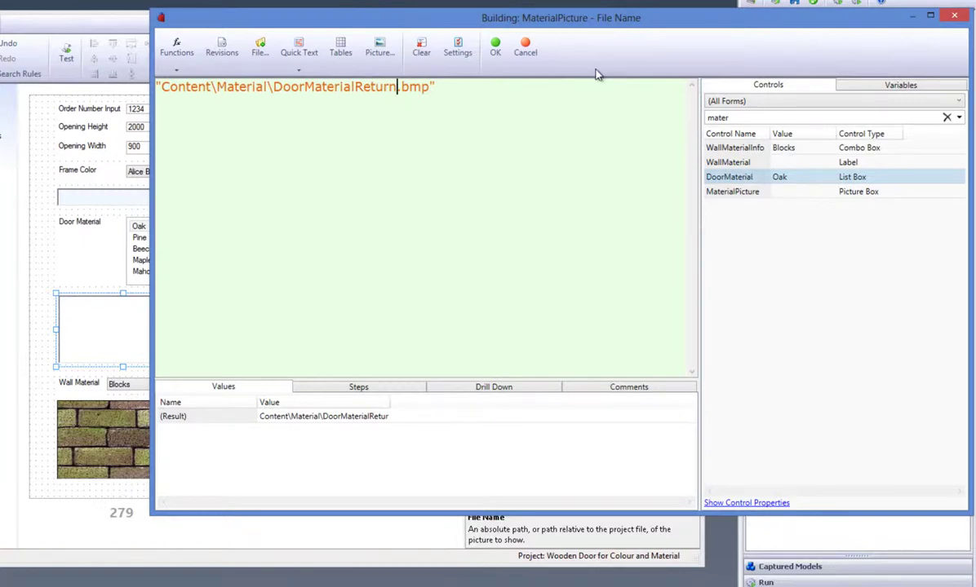
# Step: Add quotes and ampersands joining the folder path, DoorMaterialReturn and .bmp
pyautogui.click(272, 87)
pyautogui.write('" ')
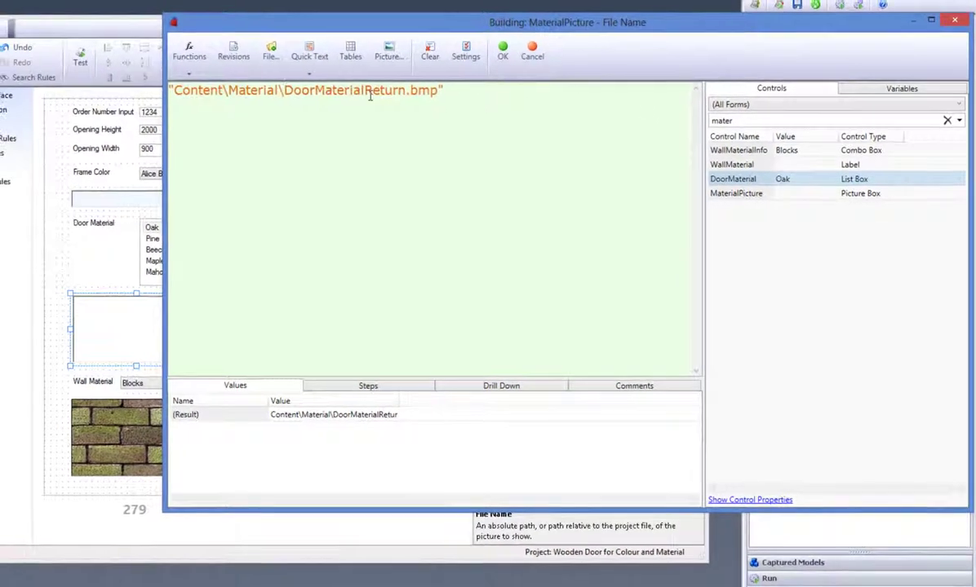
pyautogui.write('&')
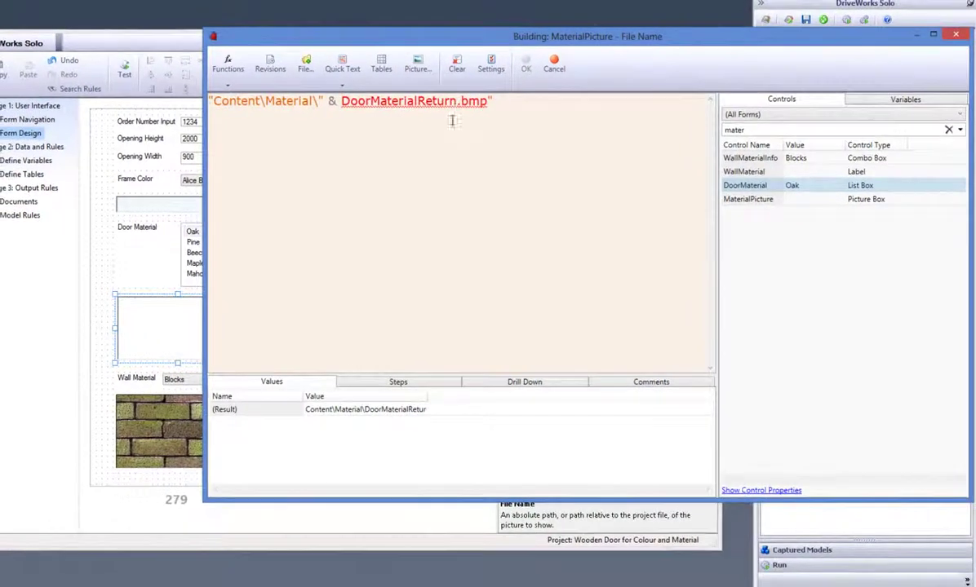
pyautogui.click(461, 101)
pyautogui.write('& ')
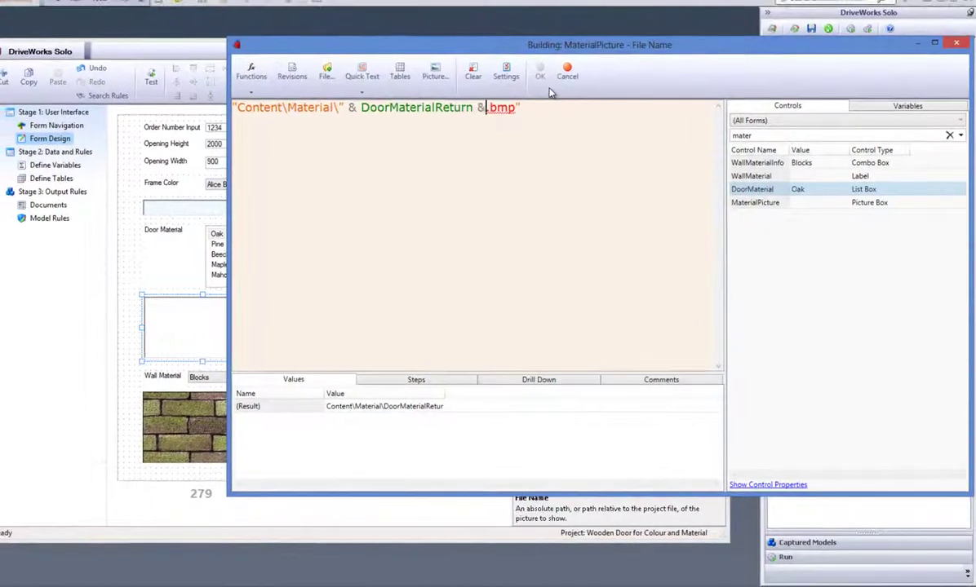
pyautogui.write('"')
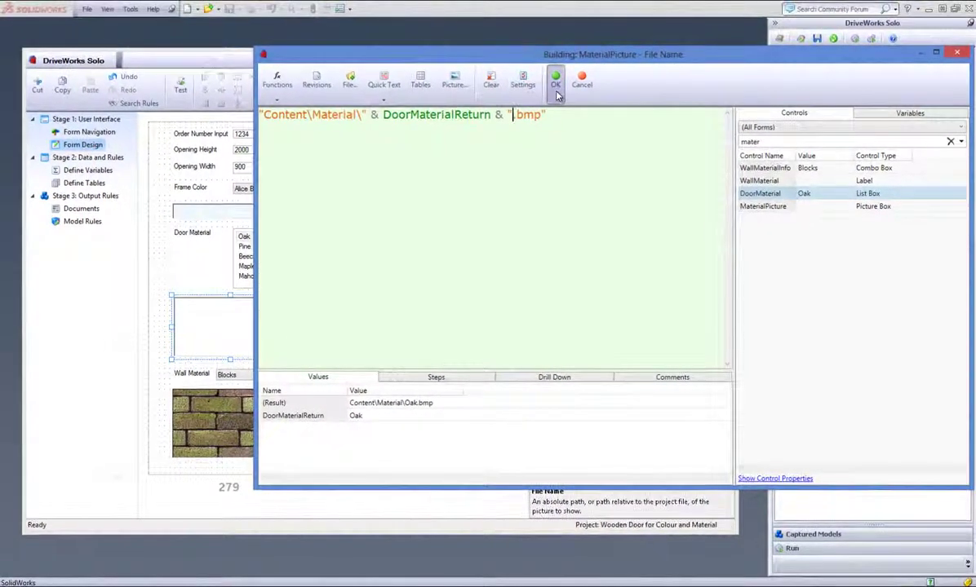
# Step: Accept the file-name rule and test that the picture follows each wood, ending on Oak
pyautogui.click(544, 78)
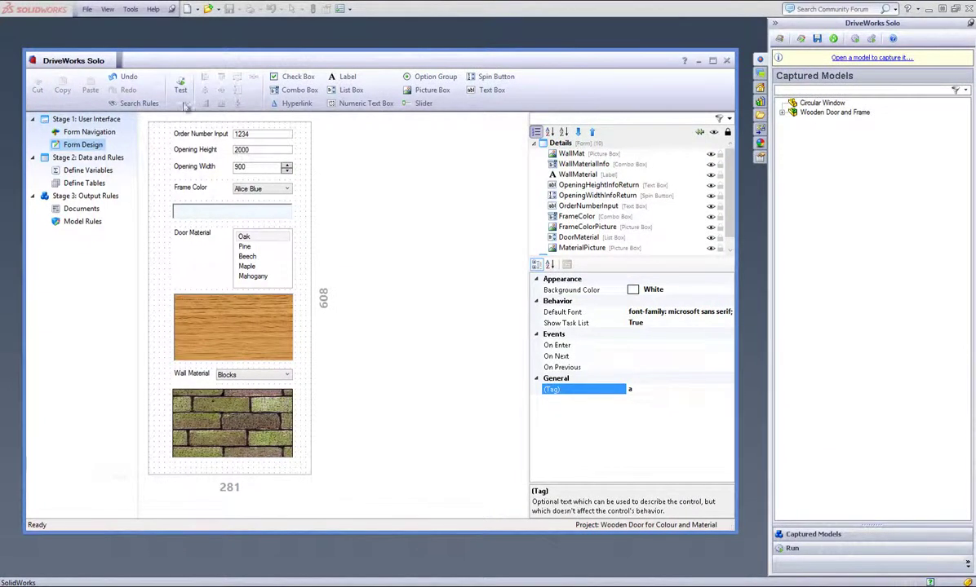
pyautogui.click(275, 257)
pyautogui.click(272, 266)
pyautogui.click(275, 256)
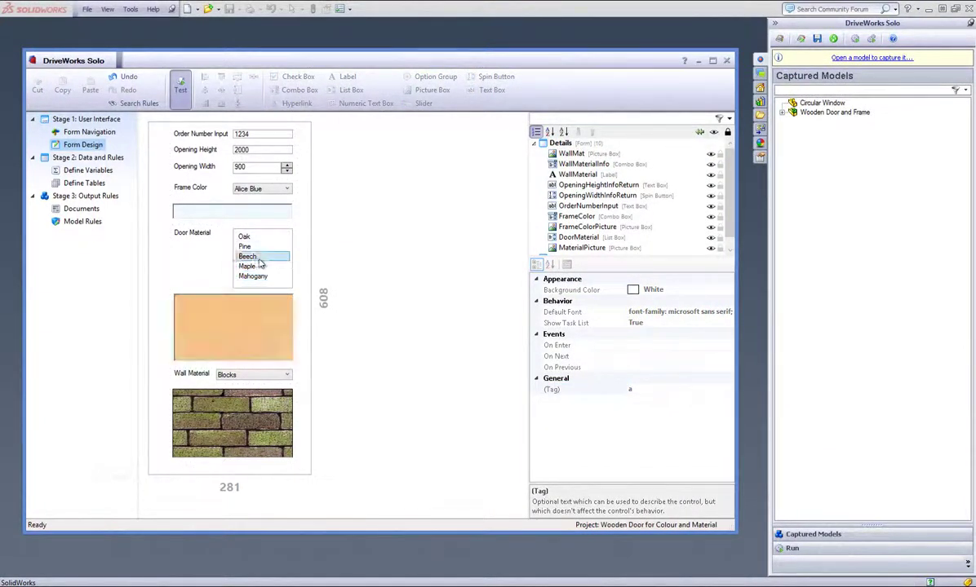
pyautogui.click(259, 245)
pyautogui.click(260, 236)
pyautogui.click(180, 85)
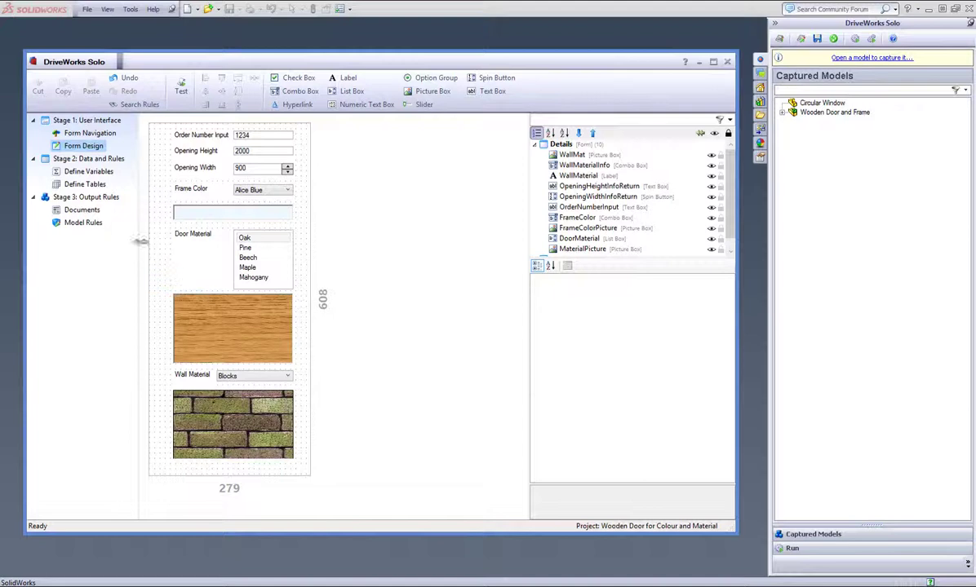
# Step: Refresh the Model Rules and select all components in the tree
pyautogui.click(87, 223)
pyautogui.click(313, 106)
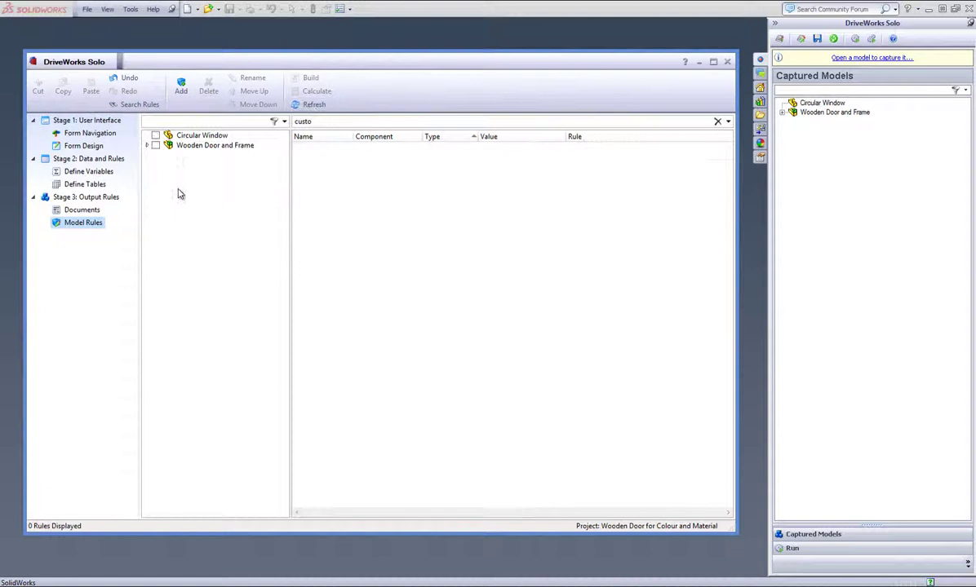
pyautogui.rightClick(173, 190)
pyautogui.click(211, 231)
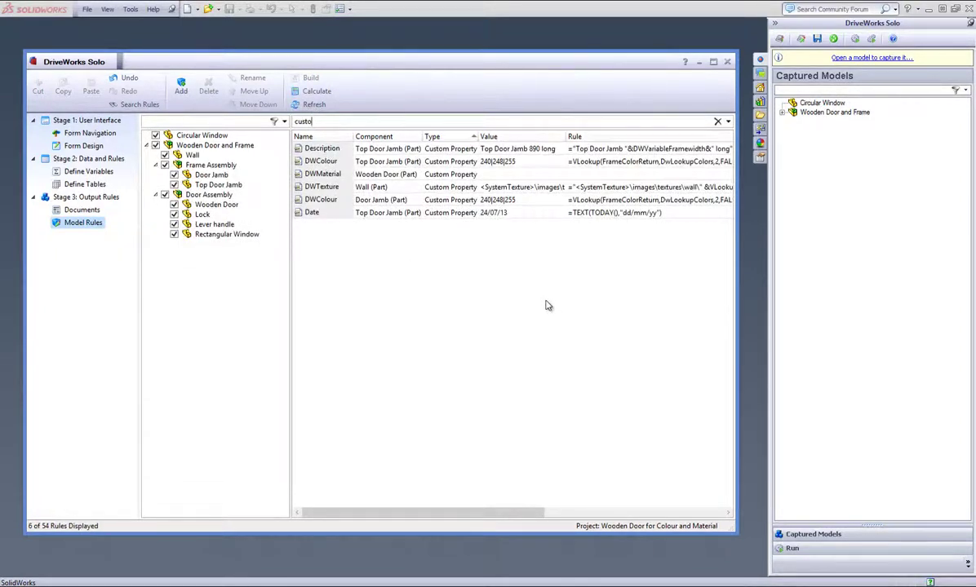
# Step: Set the Wooden Door's DWMaterial rule to =DoorMaterialReturn
pyautogui.doubleClick(461, 175)
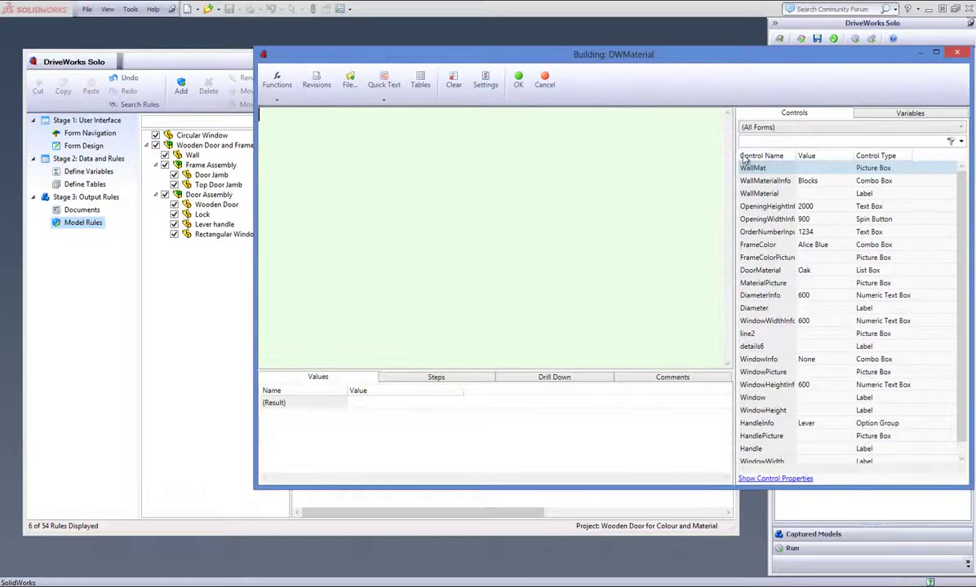
pyautogui.write('door')
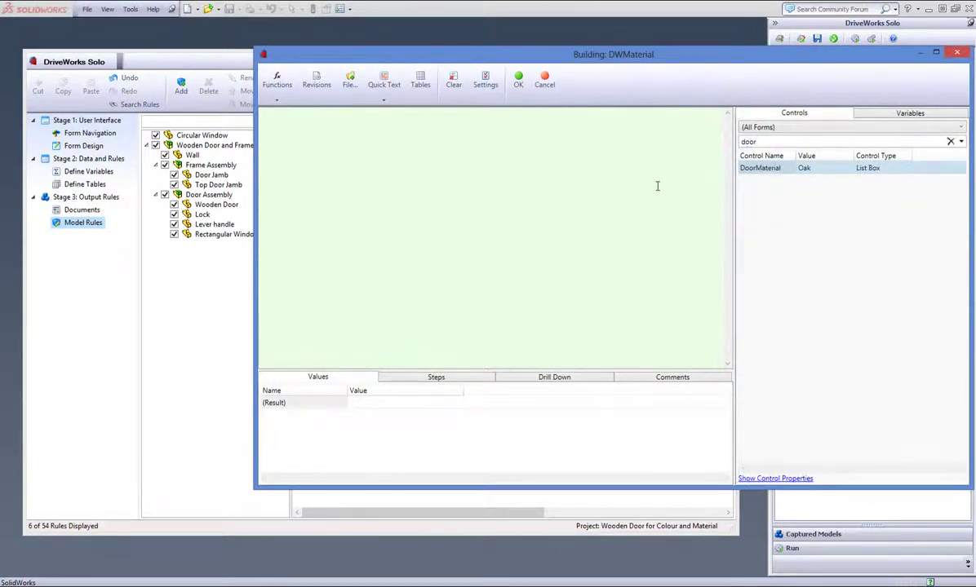
pyautogui.doubleClick(760, 168)
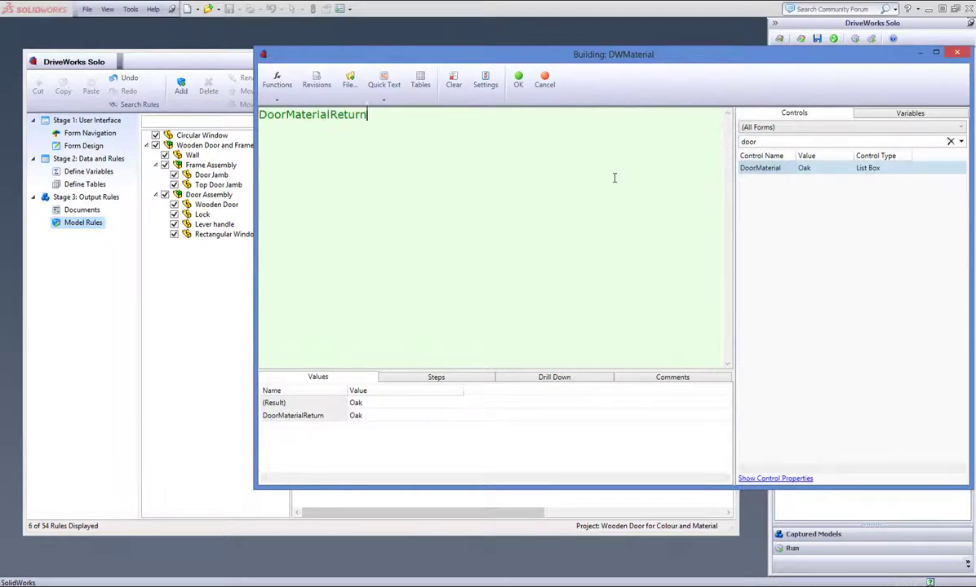
pyautogui.click(518, 80)
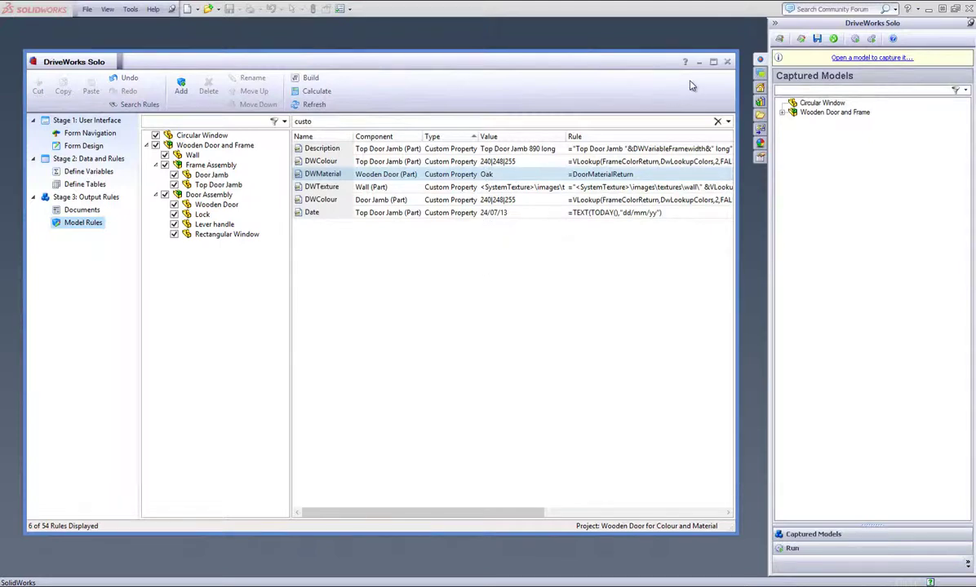
# Step: Close the project designer and run the project to reach the material choices page
pyautogui.click(729, 62)
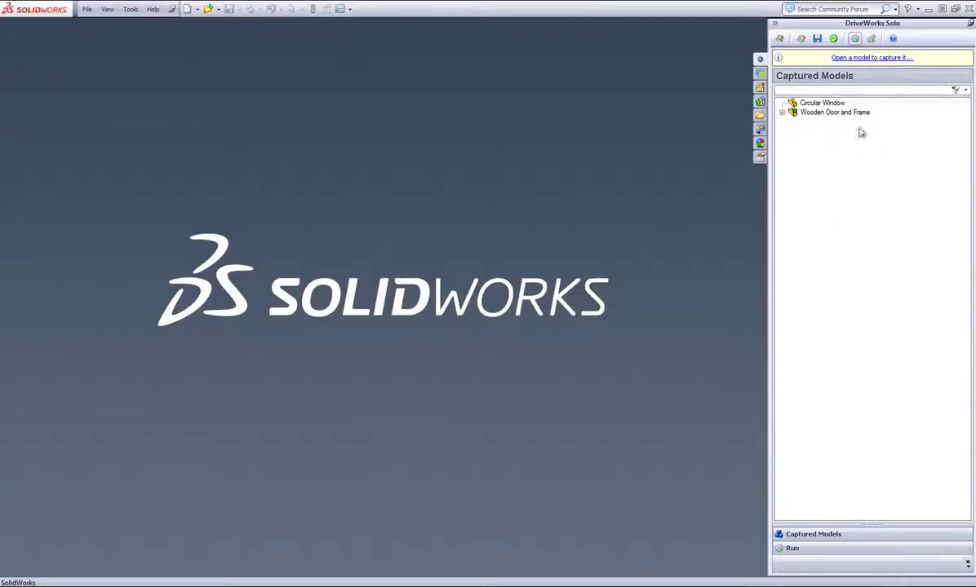
pyautogui.click(856, 40)
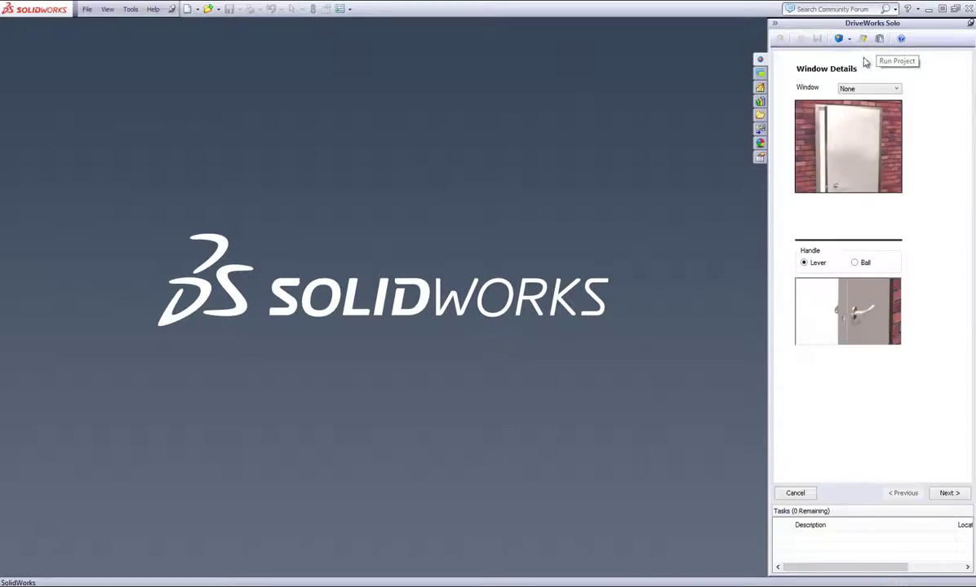
pyautogui.click(960, 497)
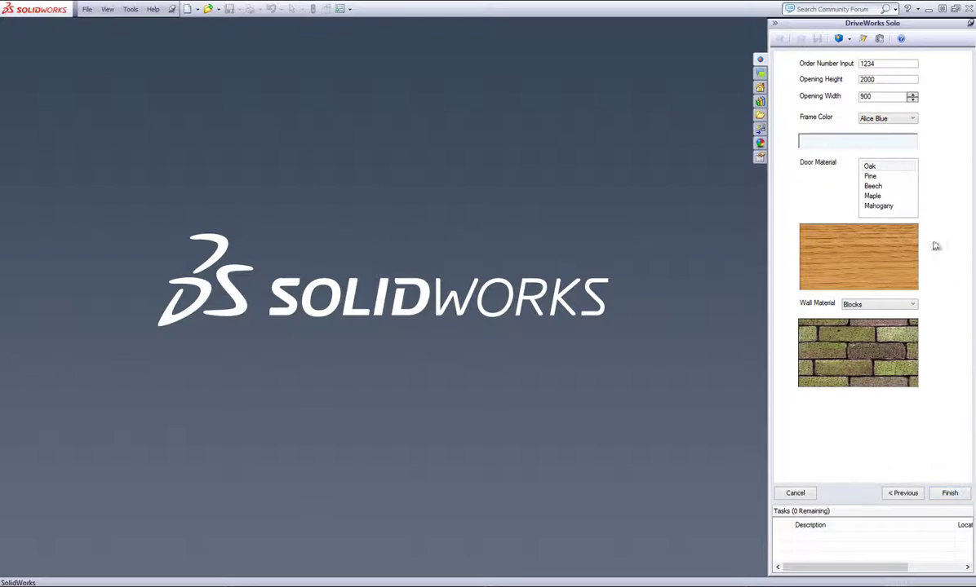
# Step: Try Pine and Beech, then pick Maple as door material and generate the model
pyautogui.click(872, 176)
pyautogui.click(875, 187)
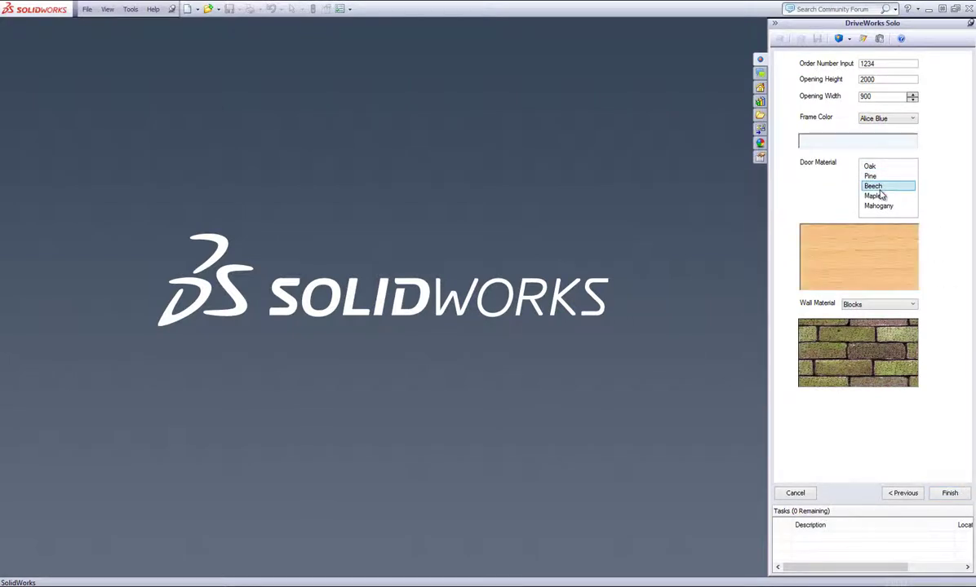
pyautogui.click(880, 197)
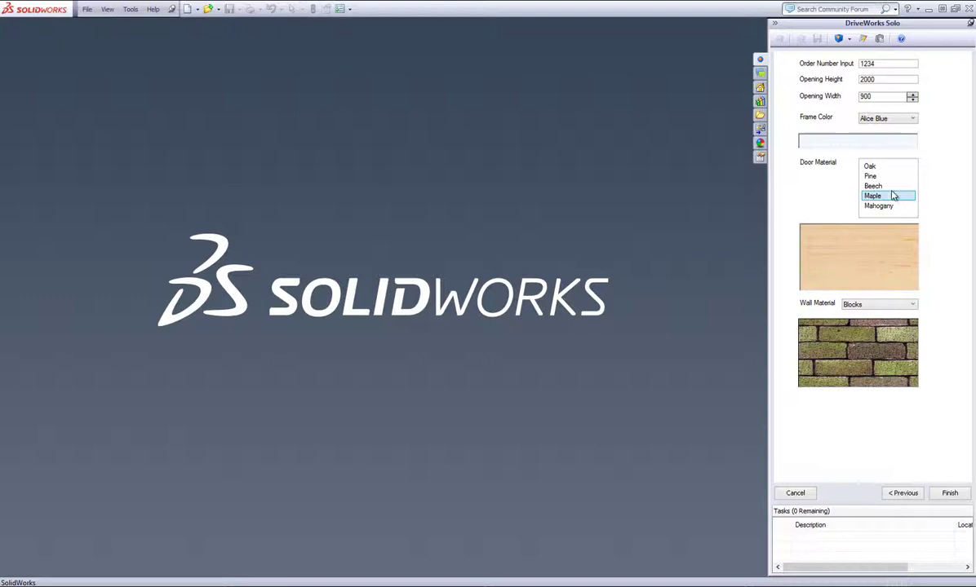
pyautogui.click(837, 39)
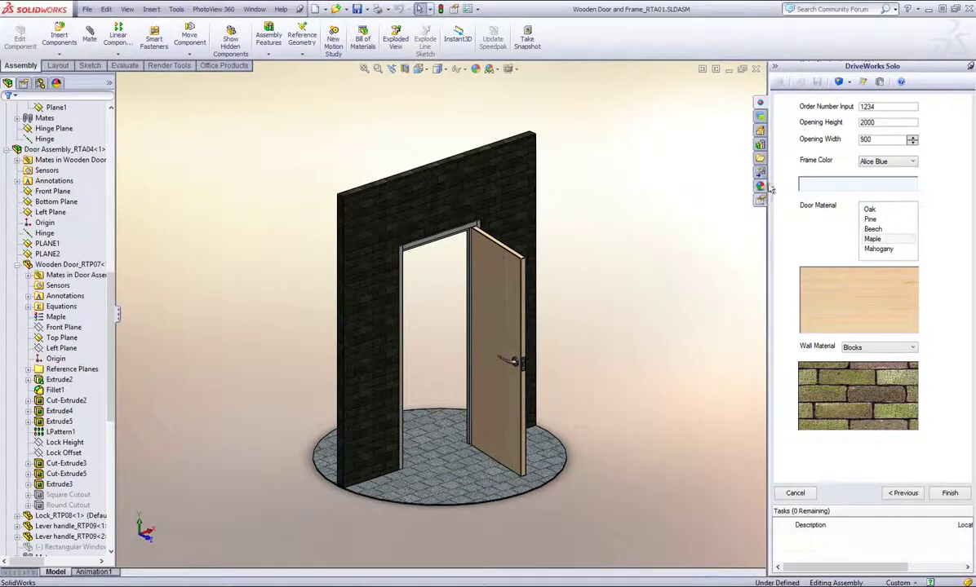
# Step: Switch the door material to Oak, then zoom and orbit to inspect the oak-grained door
pyautogui.click(871, 212)
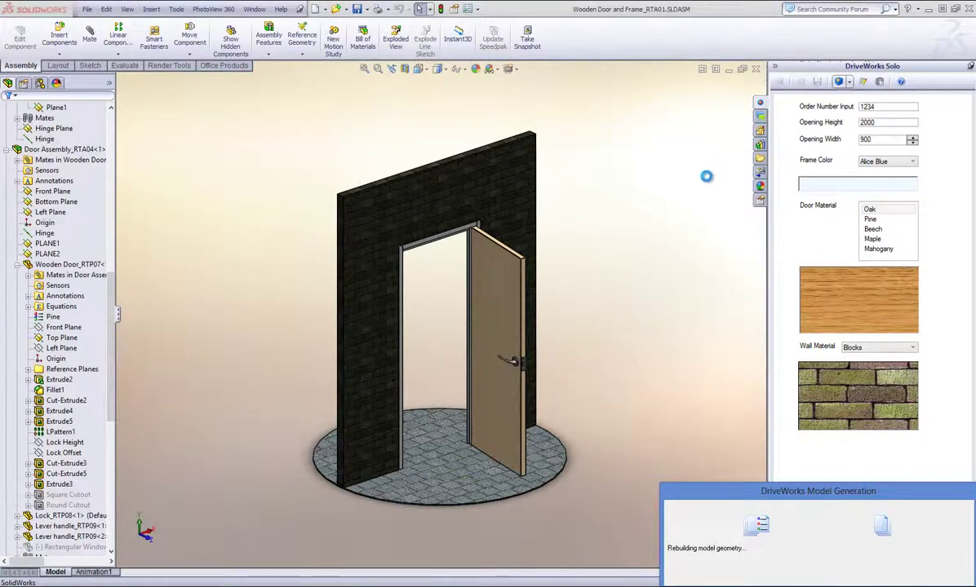
pyautogui.scroll(-3, 484, 281)
pyautogui.moveTo(560, 320); pyautogui.dragTo(437, 294, button='middle')
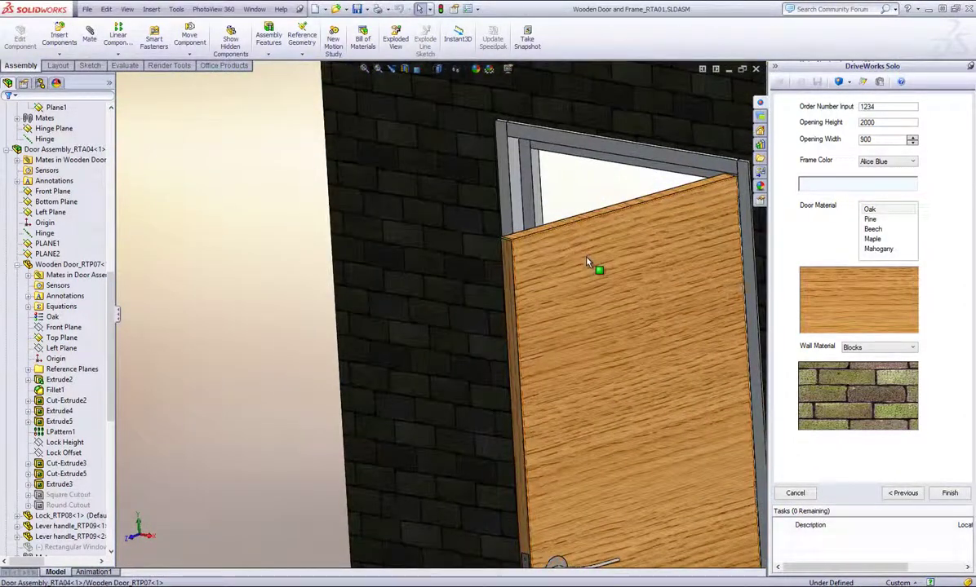